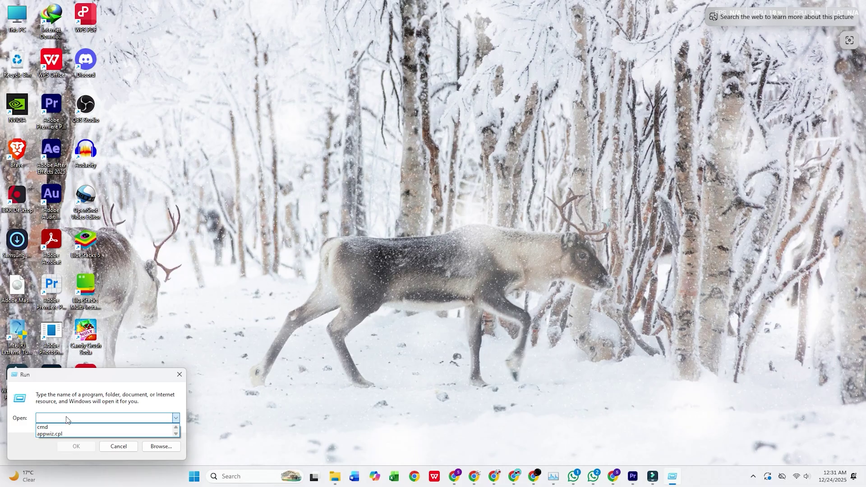
# Step: Run 'recent' from the Run dialog to open the Recent items folder
pyautogui.write('ecent')
pyautogui.click(81, 447)
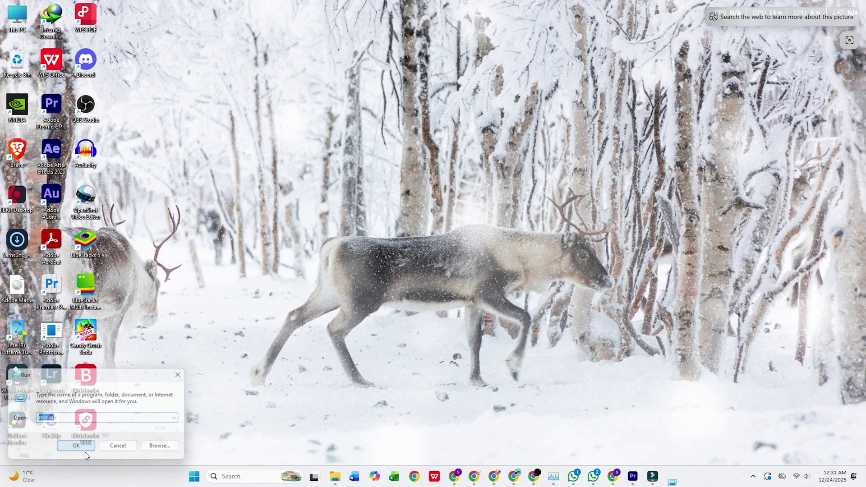
# Step: Scroll through the 149 shortcuts in the Recent folder to review them
pyautogui.scroll(-5, 557, 276)
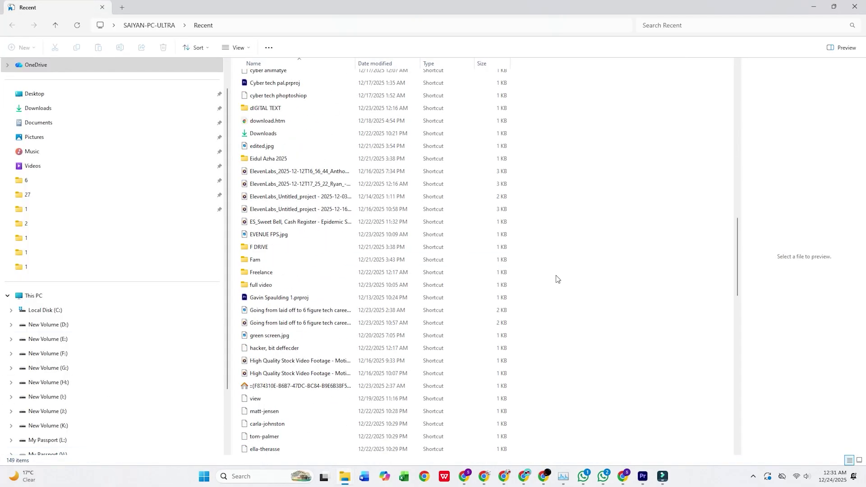
pyautogui.scroll(-18, 557, 278)
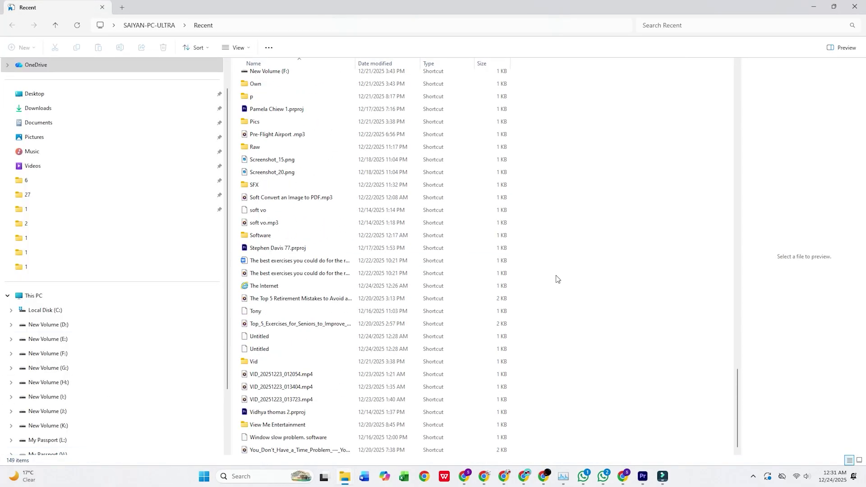
pyautogui.scroll(20, 557, 278)
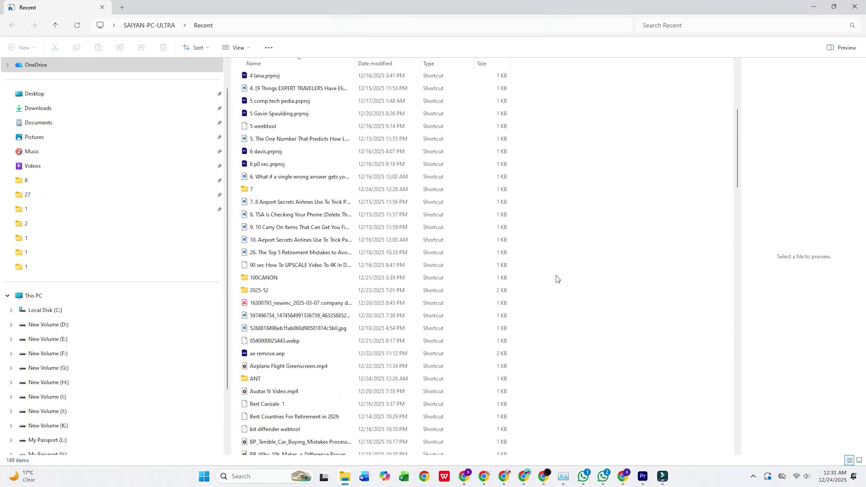
pyautogui.scroll(-5, 556, 278)
pyautogui.scroll(5, 557, 276)
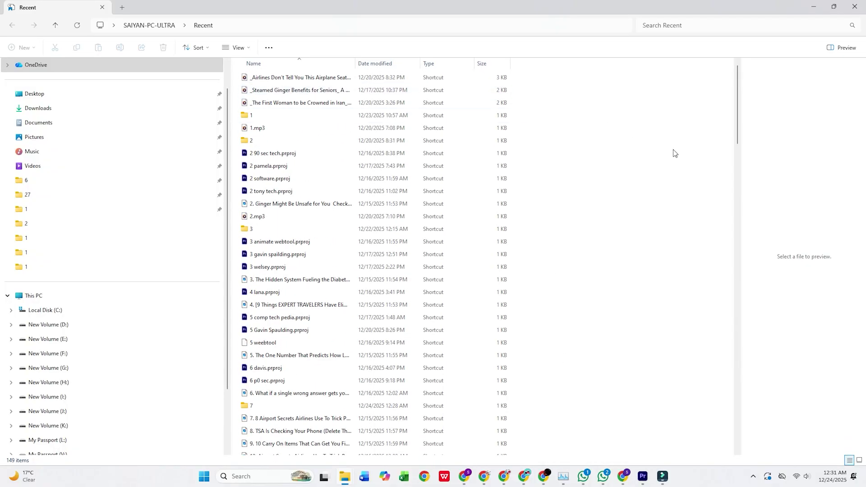
pyautogui.scroll(-20, 655, 170)
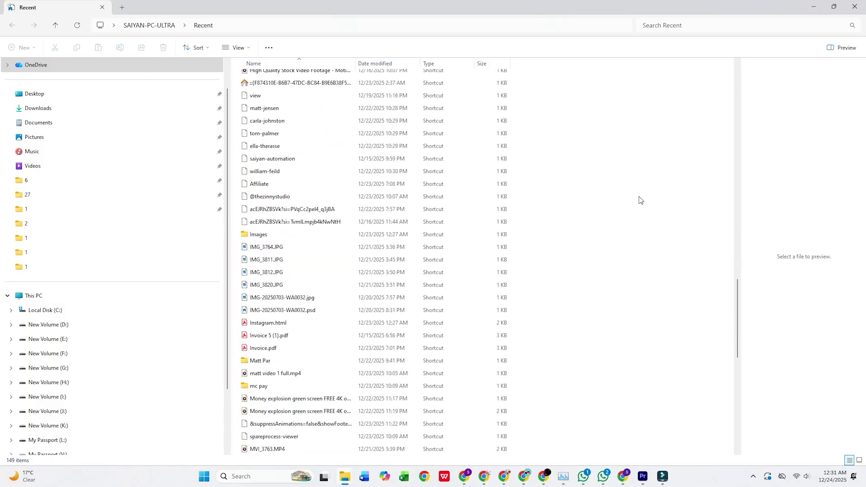
pyautogui.scroll(-13, 641, 200)
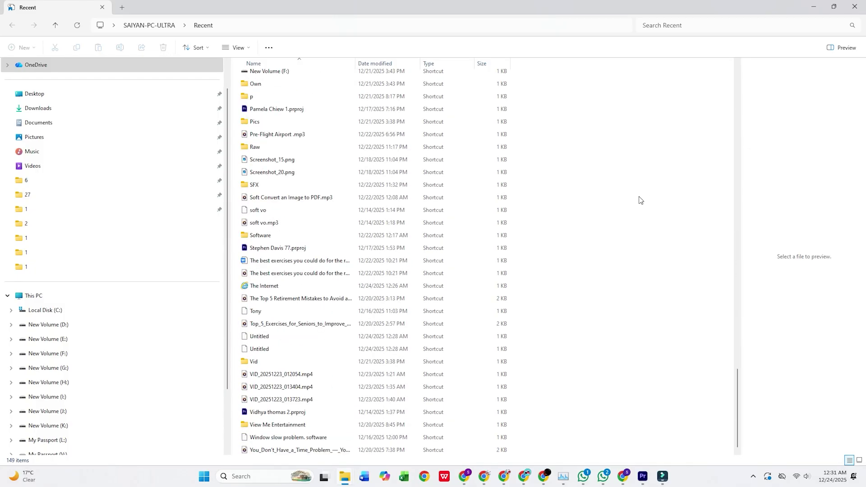
pyautogui.scroll(20, 640, 200)
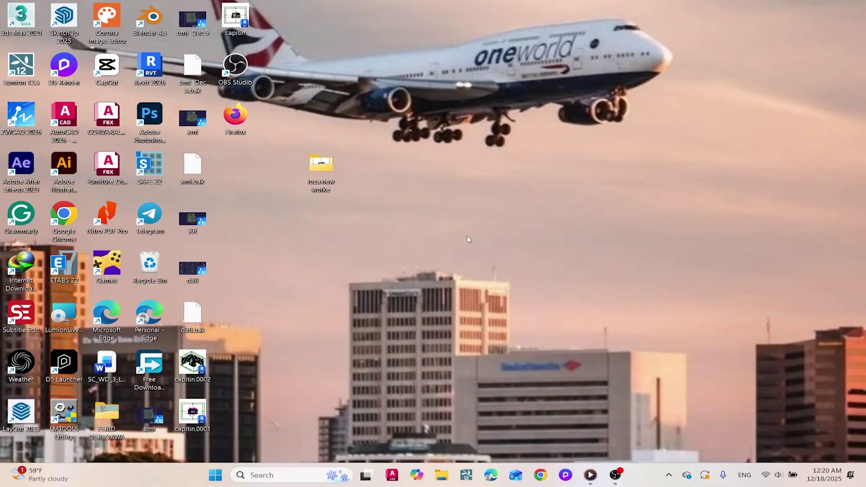
# Step: Launch Disk Cleanup from Start search and scan drive C:
pyautogui.click(219, 480)
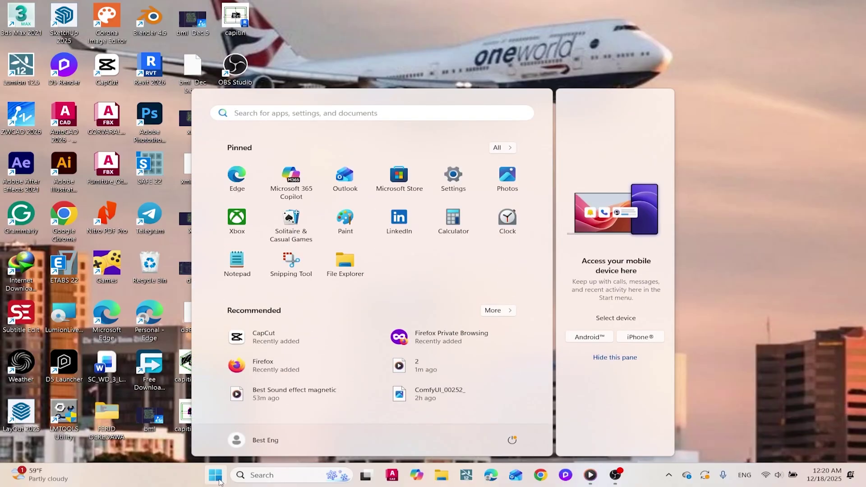
pyautogui.write('disk')
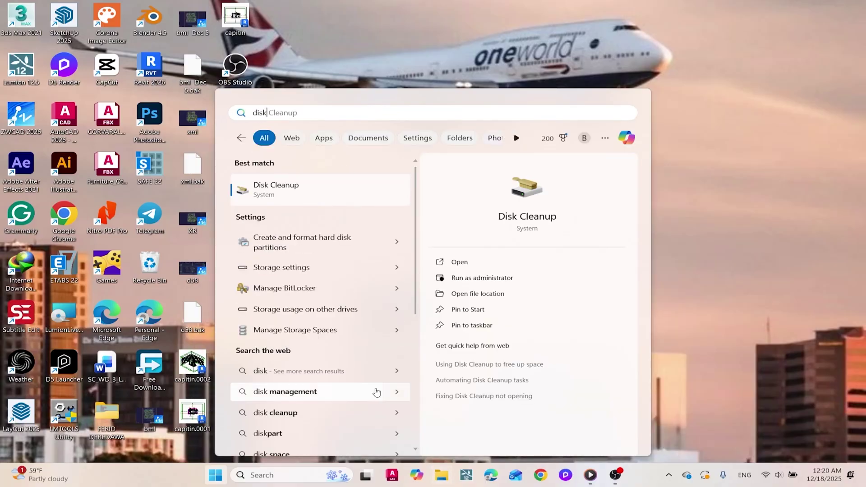
pyautogui.click(327, 201)
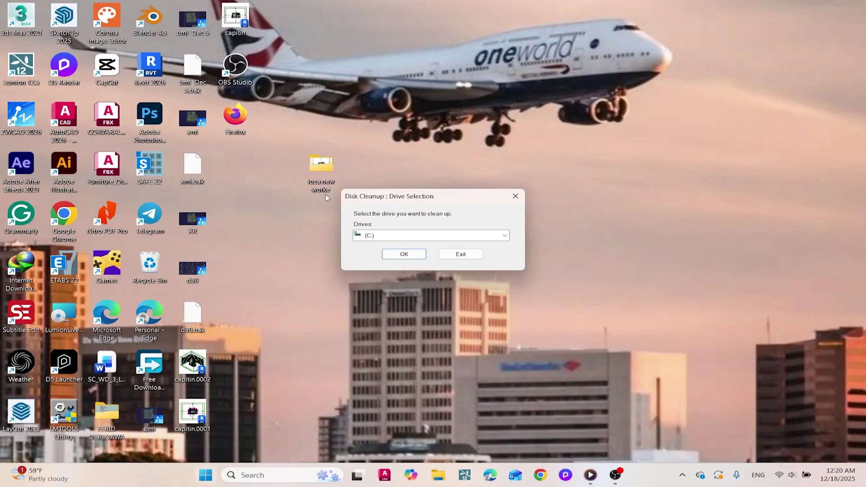
pyautogui.click(401, 251)
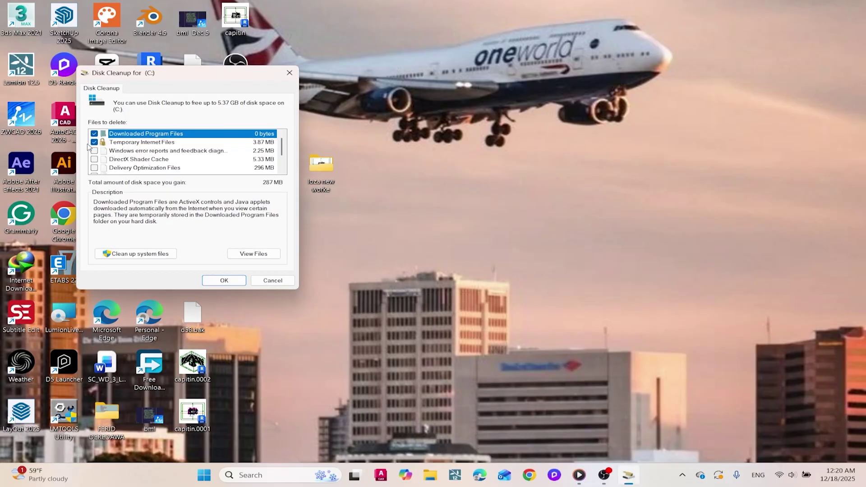
# Step: Uncheck Thumbnails, rescan C: including system files (5.80 GB), then cancel without cleaning
pyautogui.scroll(-1, 109, 151)
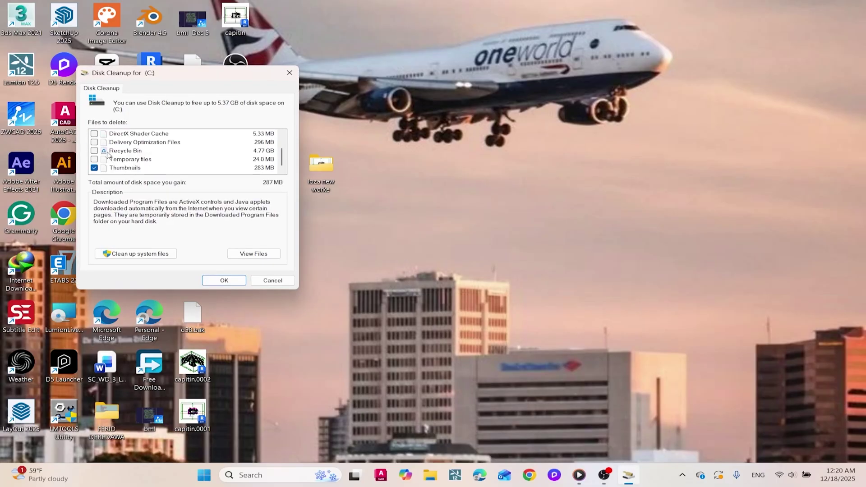
pyautogui.click(95, 168)
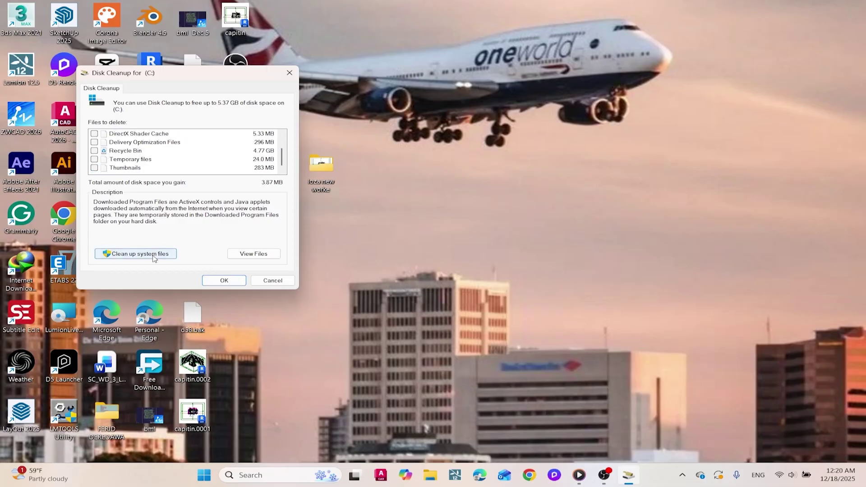
pyautogui.click(167, 254)
pyautogui.click(409, 255)
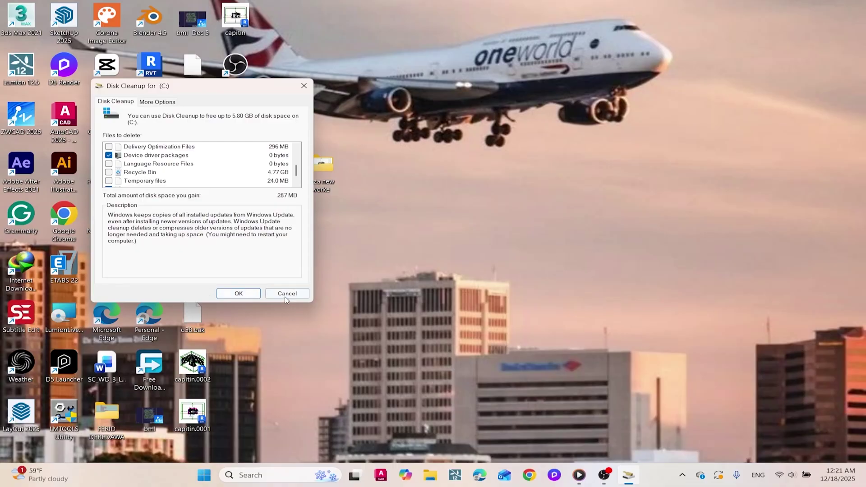
pyautogui.click(298, 293)
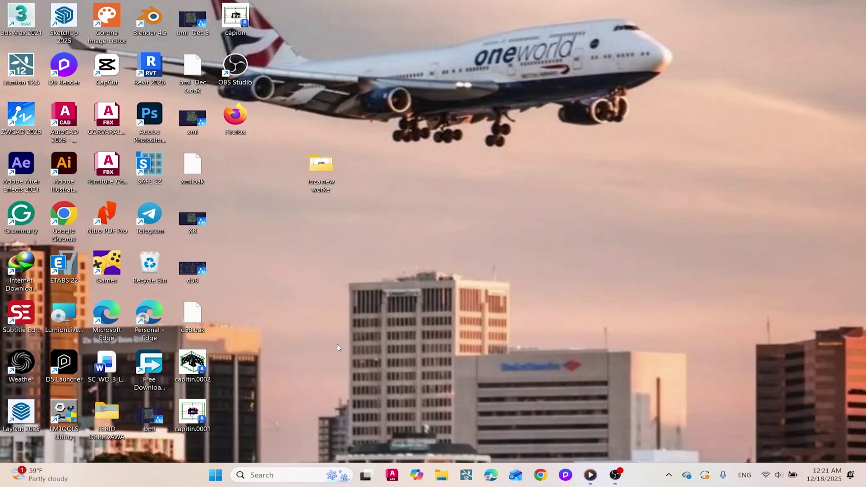
# Step: Run wsreset to reset the Microsoft Store, then close the reopened Store window
pyautogui.press('super+r')
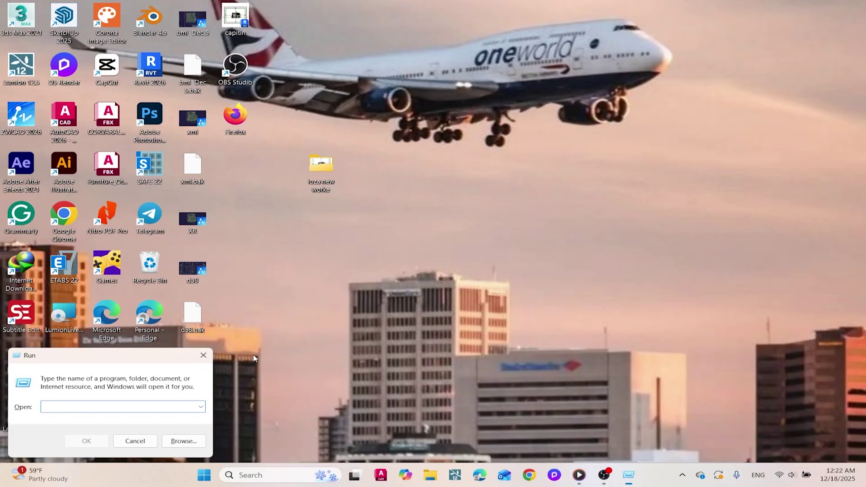
pyautogui.write('ws')
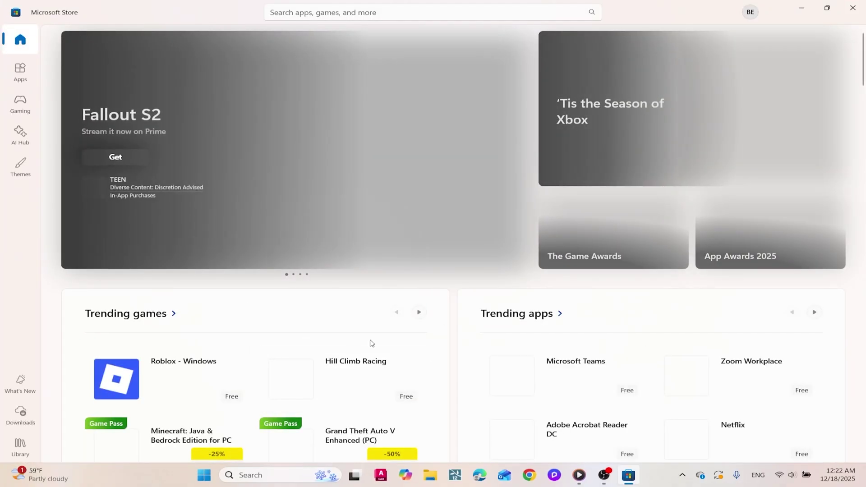
pyautogui.hotkey('alt', 'F4')
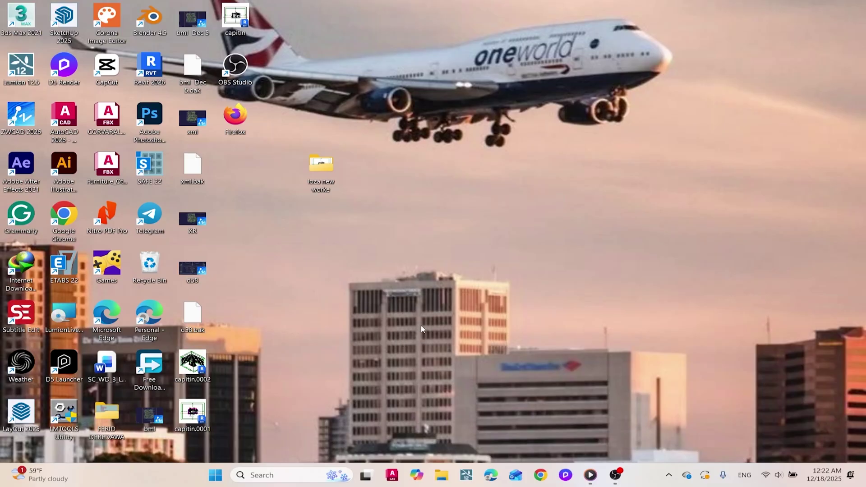
# Step: Run ipconfig /flushdns in an administrator Command Prompt, then close it
pyautogui.click(215, 478)
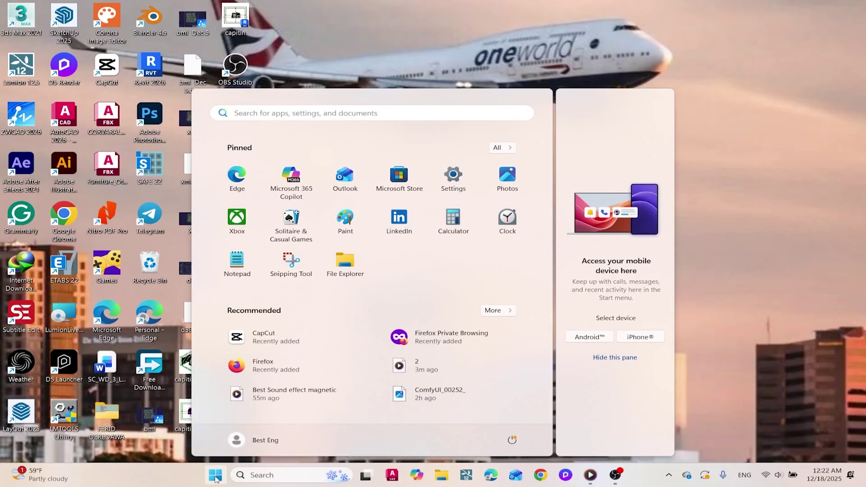
pyautogui.write('coma')
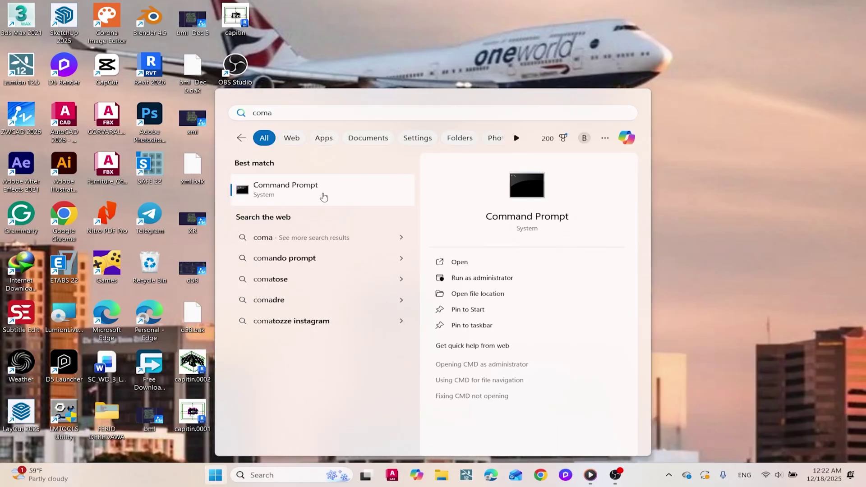
pyautogui.press('Escape')
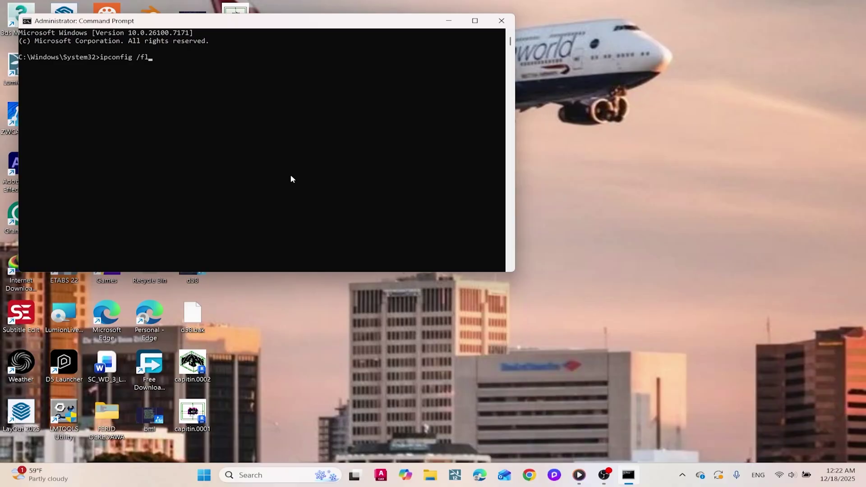
pyautogui.write('ns')
pyautogui.press('Return')
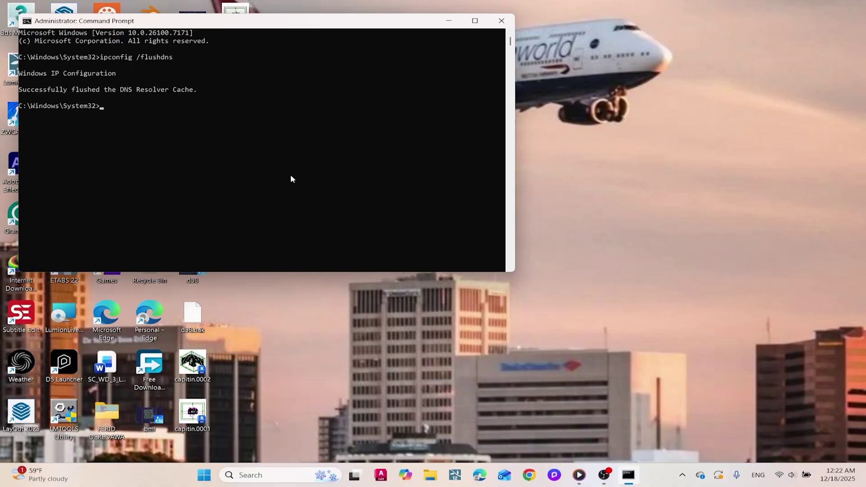
pyautogui.click(501, 21)
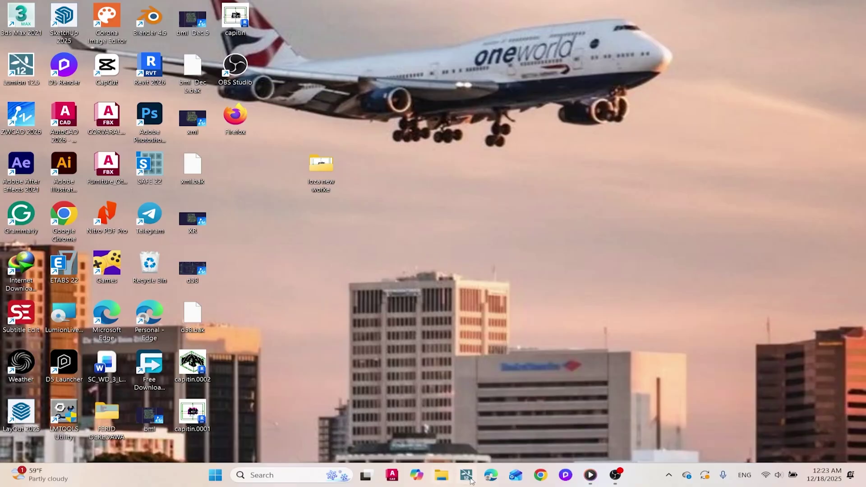
# Step: Clear File Explorer history under Folder Options' Privacy section, then close File Explorer
pyautogui.click(441, 475)
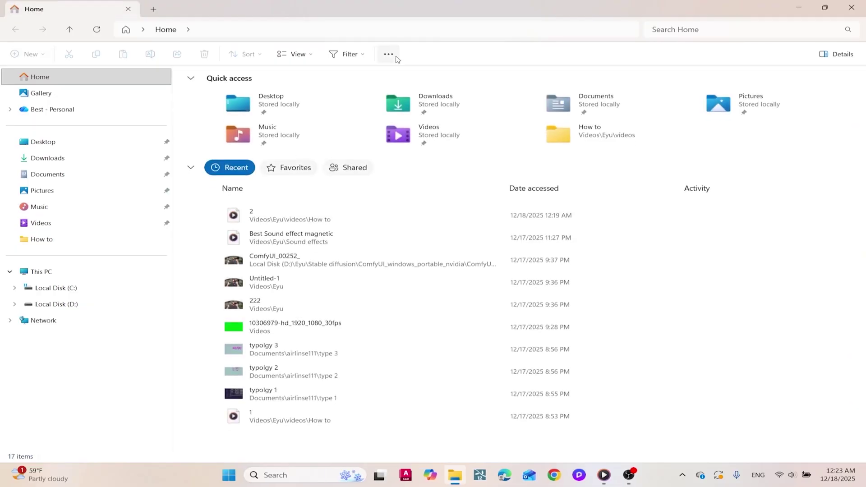
pyautogui.click(389, 55)
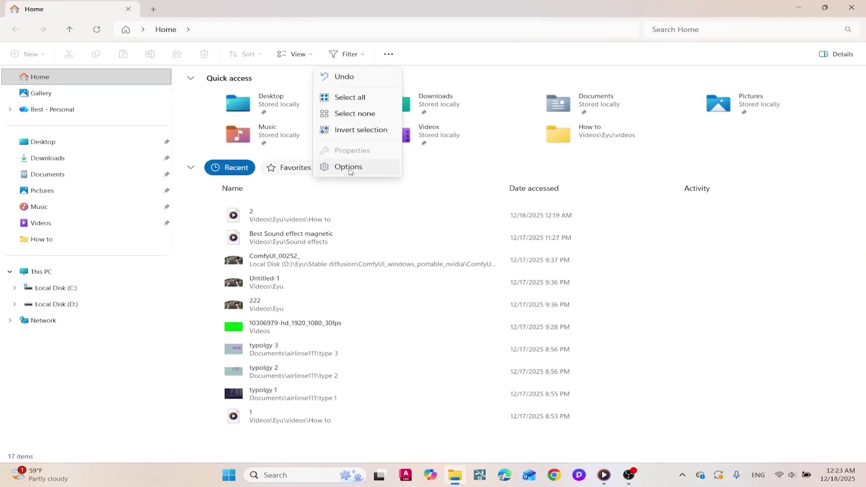
pyautogui.click(349, 168)
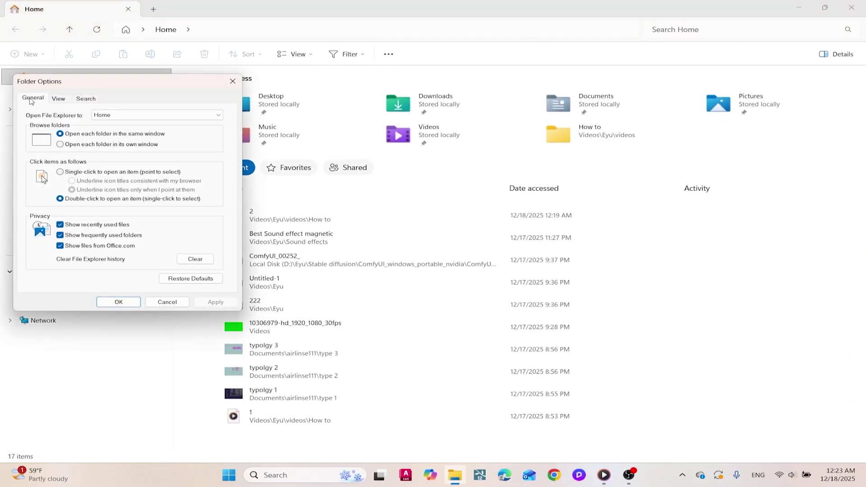
pyautogui.click(201, 260)
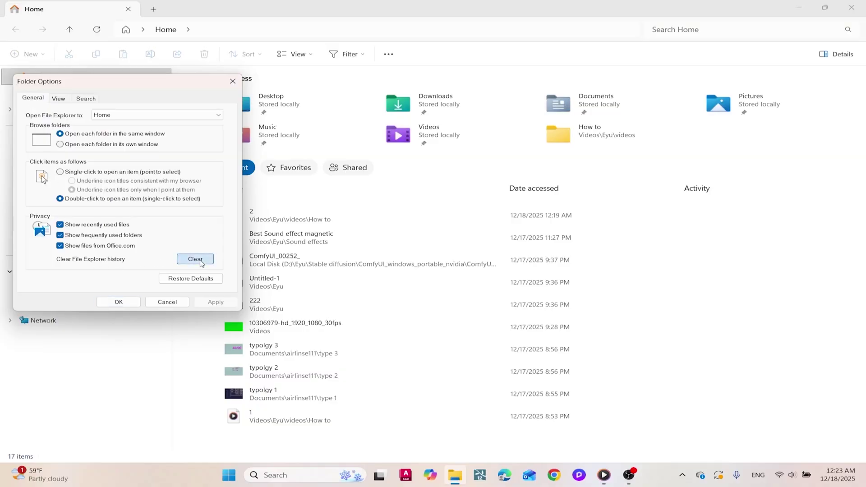
pyautogui.click(172, 302)
pyautogui.click(852, 8)
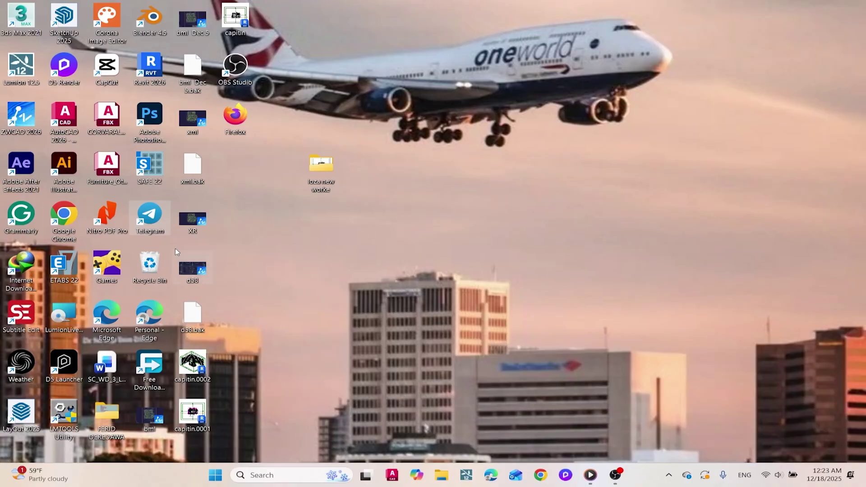
# Step: Launch Google Chrome from its desktop icon
pyautogui.doubleClick(74, 220)
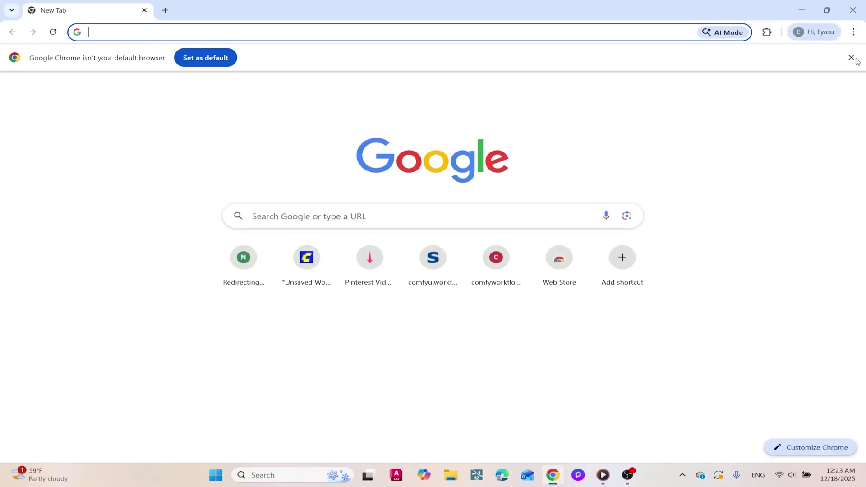
# Step: Delete Chrome's browsing history, cookies, cache and downloads from the last 7 days
pyautogui.click(854, 32)
pyautogui.moveTo(727, 232)
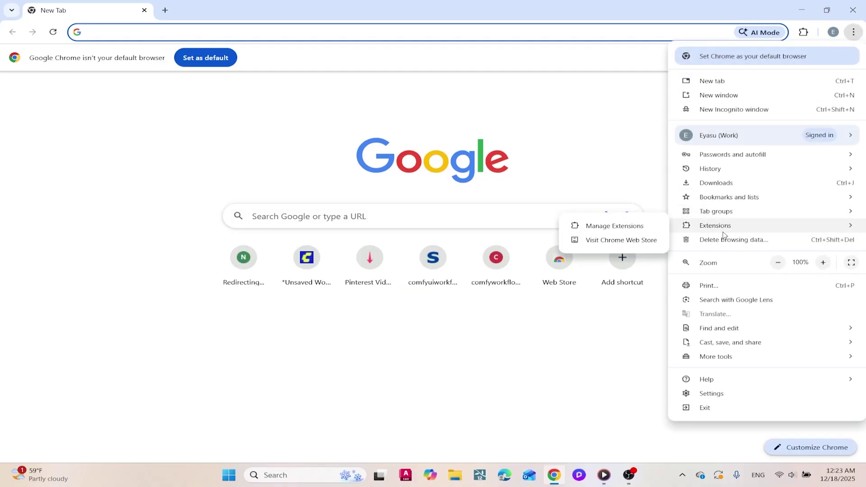
pyautogui.click(740, 240)
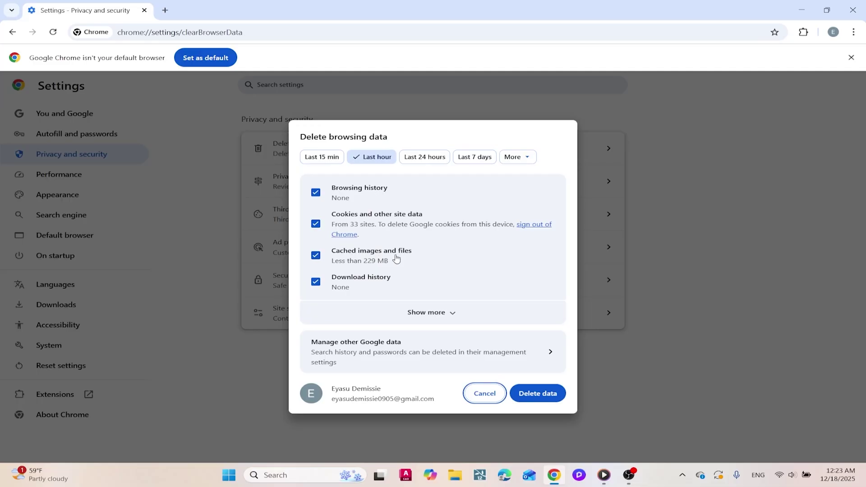
pyautogui.click(422, 157)
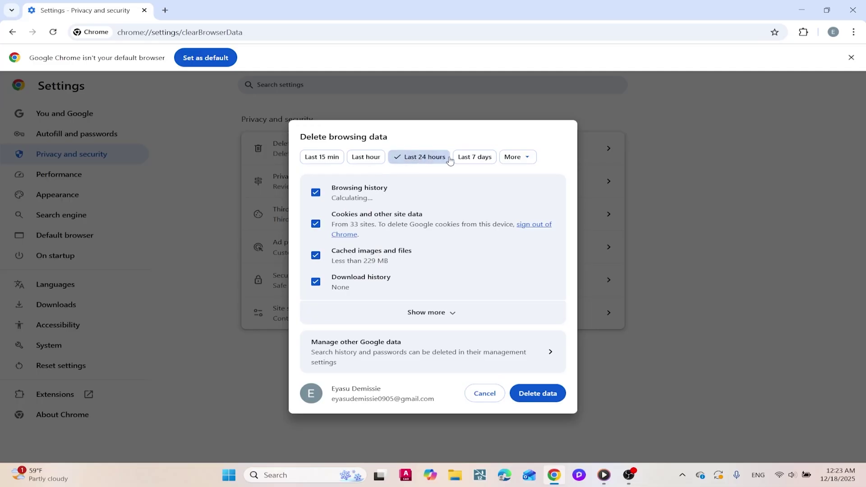
pyautogui.click(478, 157)
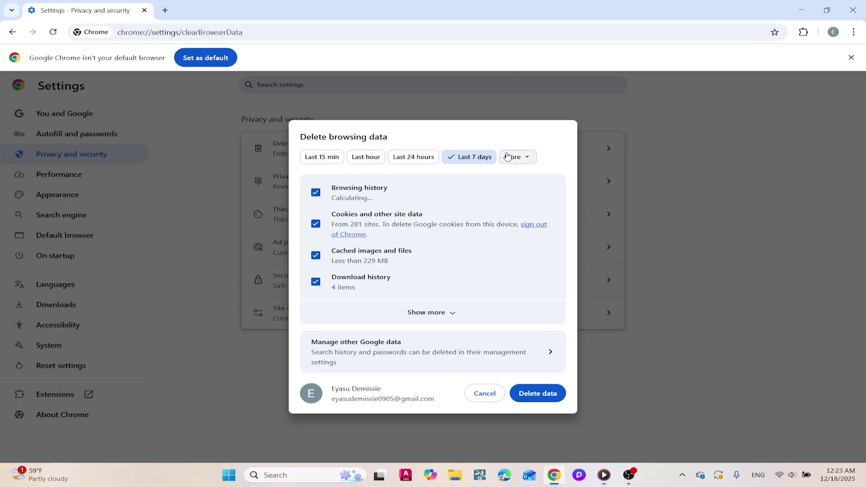
pyautogui.click(539, 398)
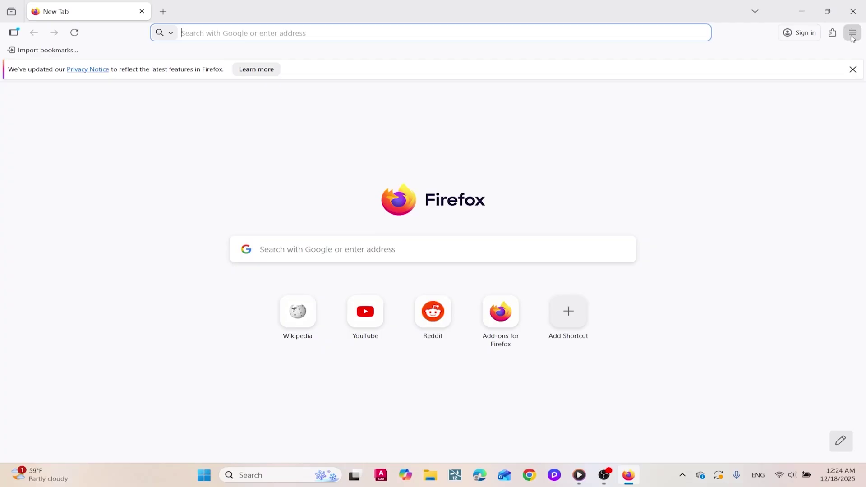
pyautogui.click(853, 36)
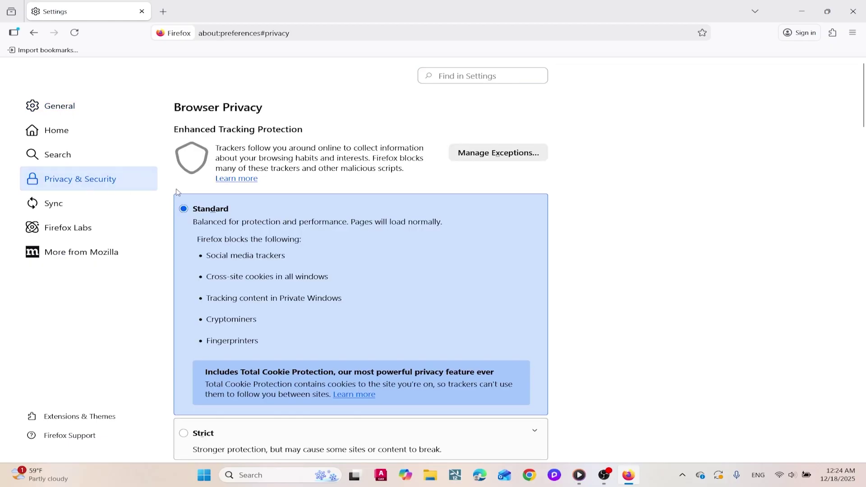
# Step: Clear Firefox's last-hour history, cookies, cache and form data, then close Firefox
pyautogui.scroll(-10, 424, 219)
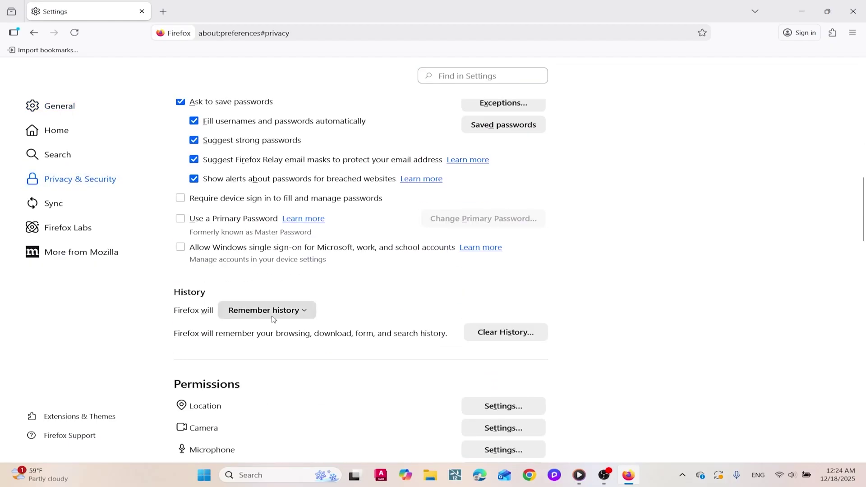
pyautogui.click(506, 332)
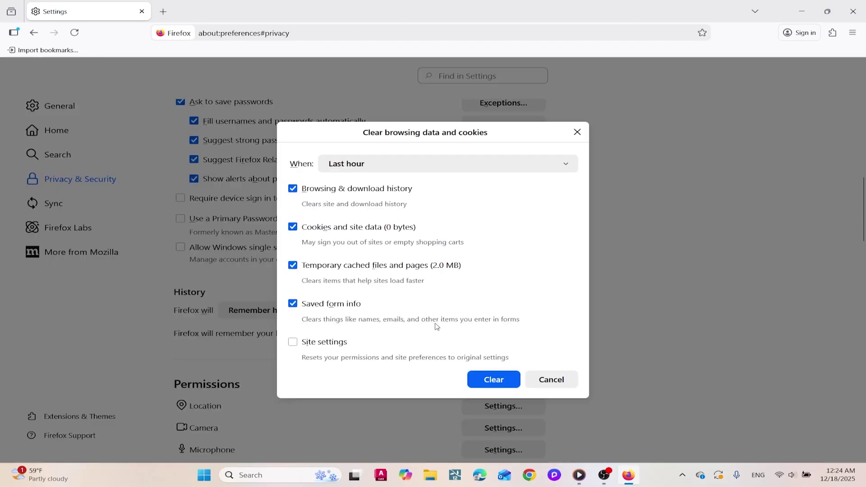
pyautogui.click(496, 382)
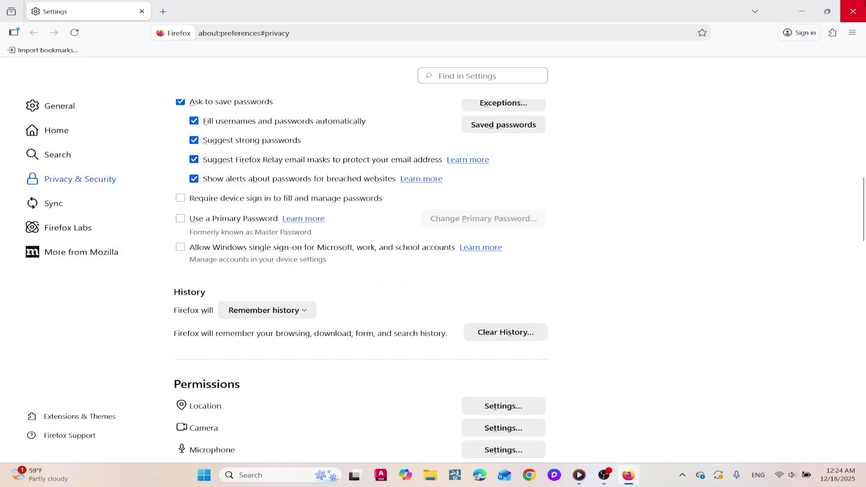
pyautogui.click(853, 11)
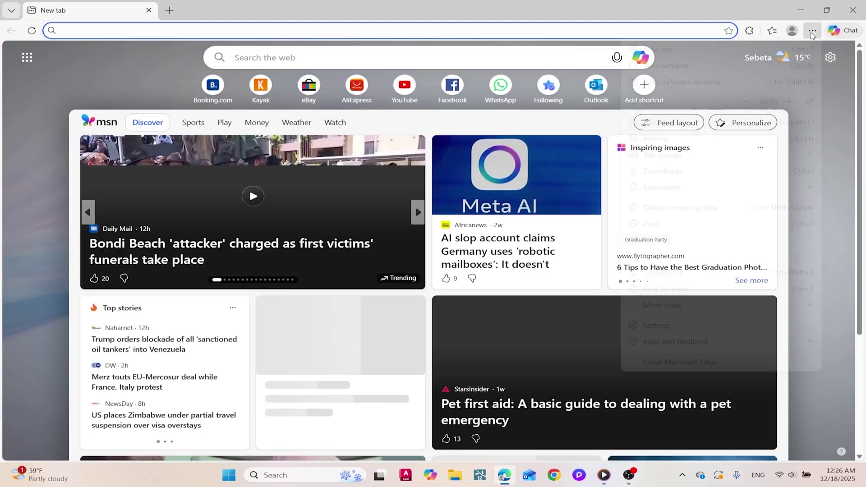
# Step: Clear Edge's last-hour browsing and download history, cookies and cached images, then close Edge
pyautogui.click(812, 30)
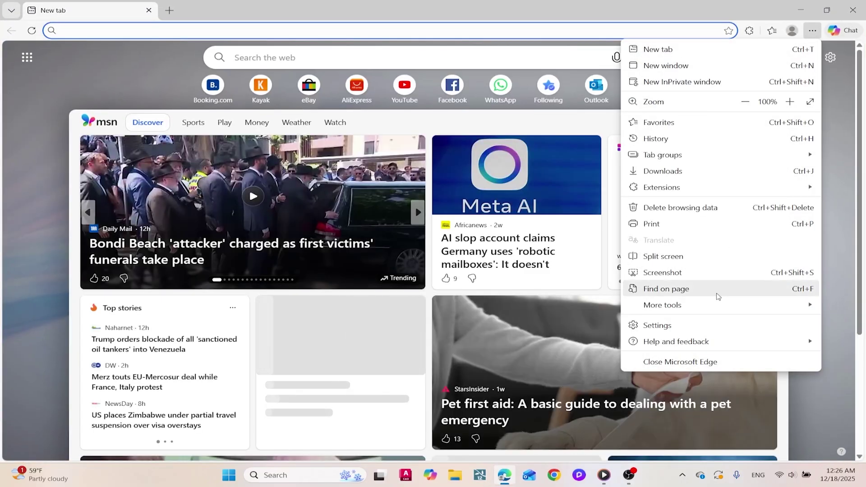
pyautogui.click(657, 325)
pyautogui.click(108, 158)
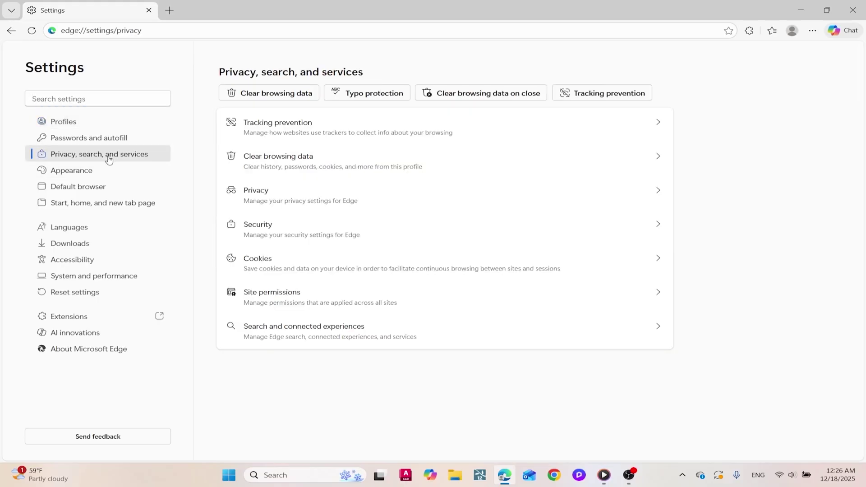
pyautogui.click(294, 162)
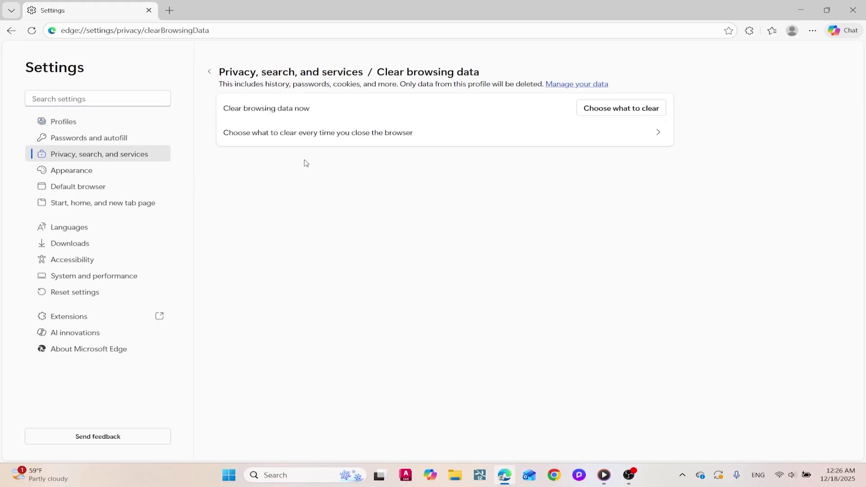
pyautogui.click(621, 109)
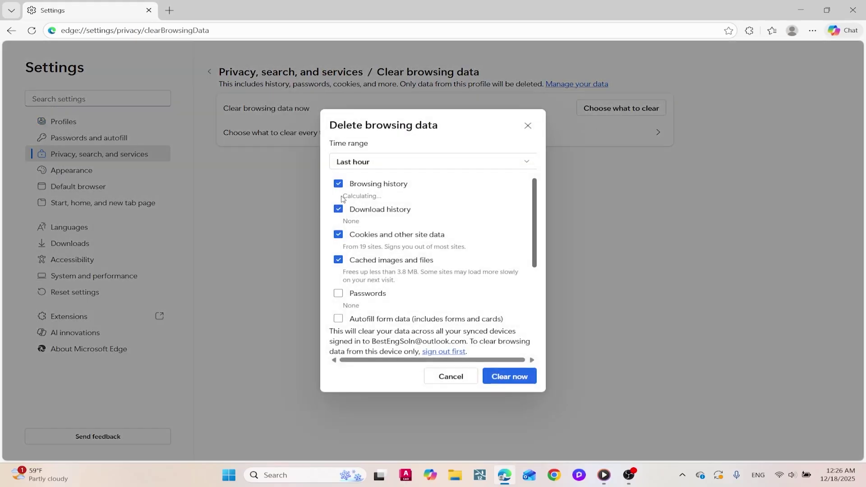
pyautogui.scroll(-2, 348, 198)
pyautogui.scroll(3, 354, 199)
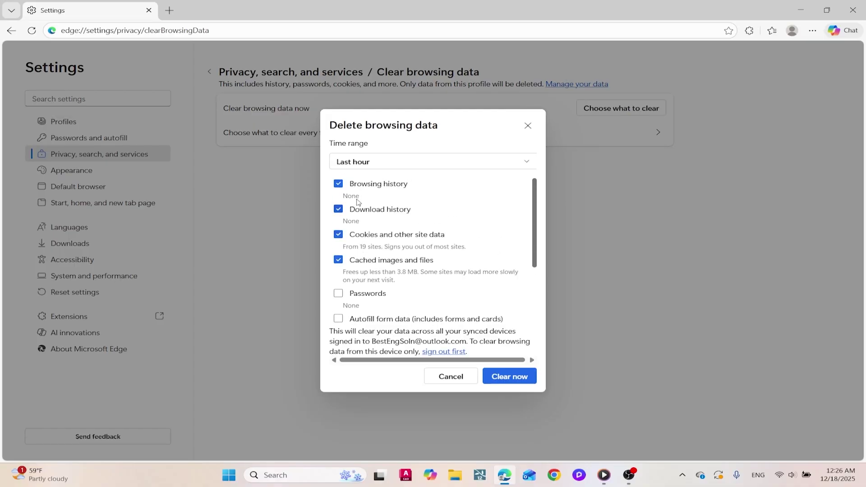
pyautogui.click(373, 162)
pyautogui.click(474, 304)
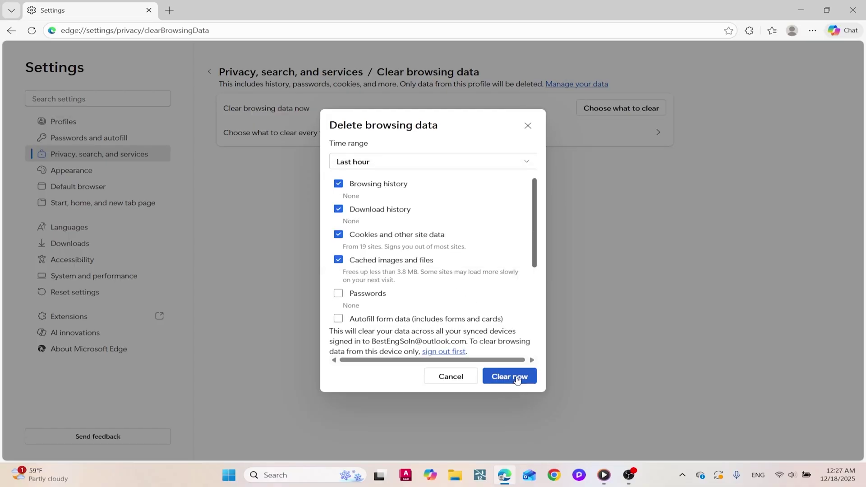
pyautogui.click(517, 378)
pyautogui.press('super+d')
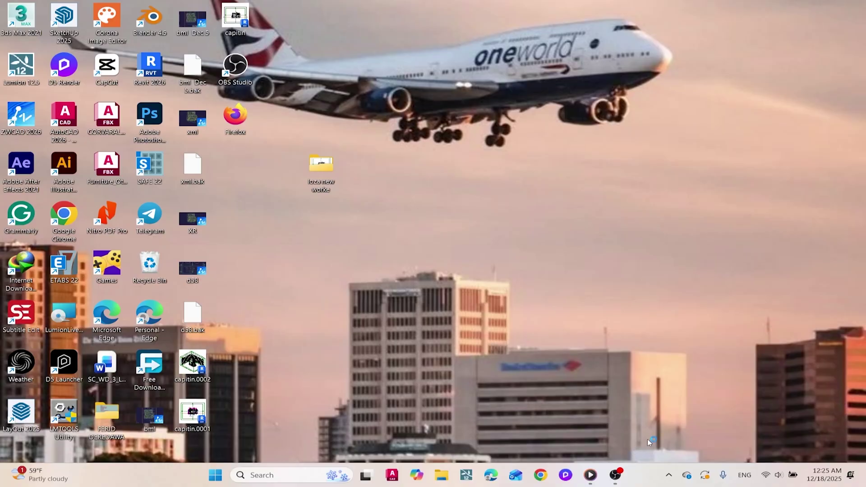
# Step: In Task Manager's Startup apps, review the options for AdskAccessCore, DSLauncher and IDMan, leaving all three enabled
pyautogui.hotkey('ctrl', 'shift', 'Escape')
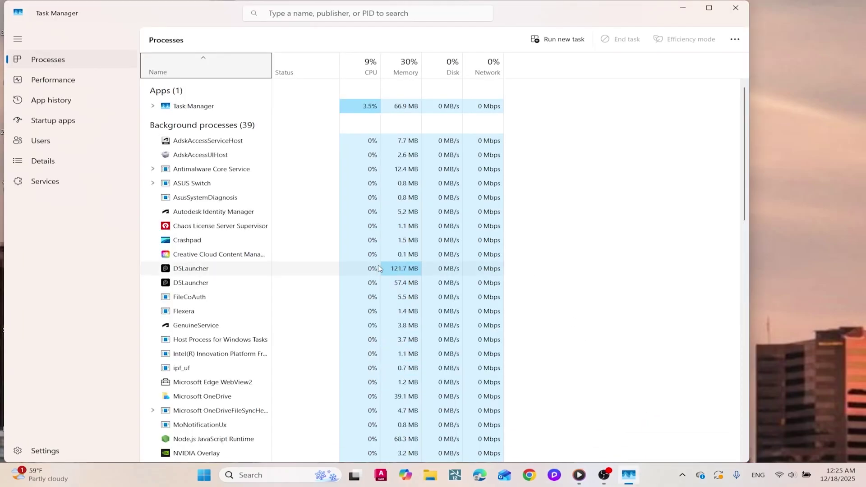
pyautogui.click(34, 129)
pyautogui.rightClick(370, 102)
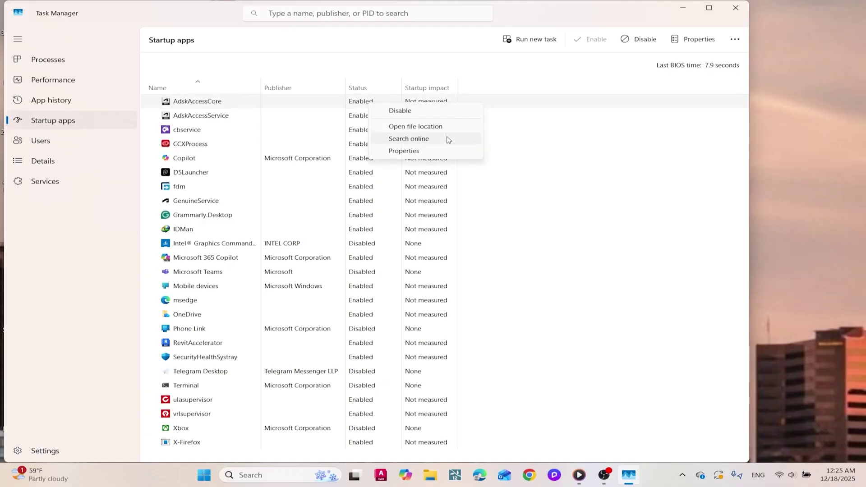
pyautogui.click(361, 172)
pyautogui.rightClick(363, 171)
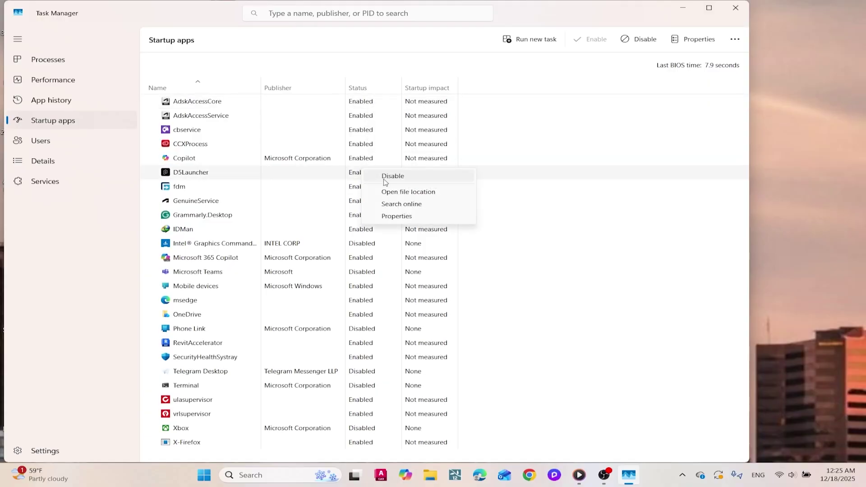
pyautogui.click(383, 257)
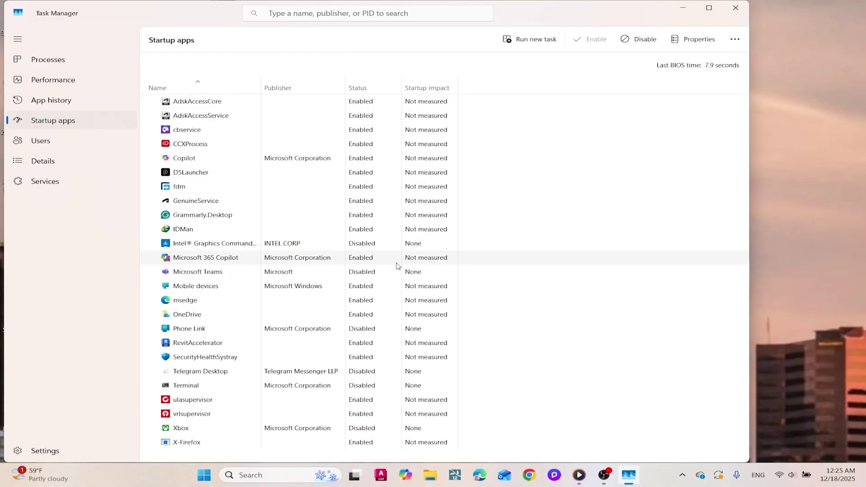
pyautogui.rightClick(369, 231)
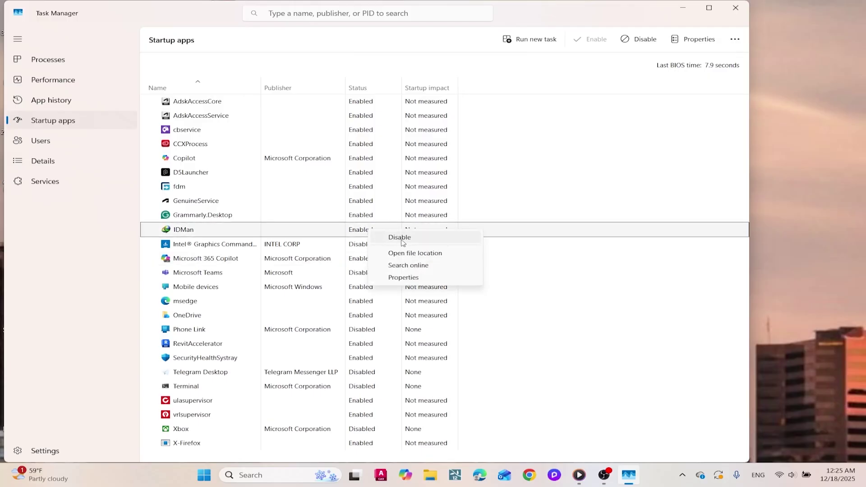
pyautogui.click(571, 187)
# Step: Close Task Manager to return to the desktop
pyautogui.click(739, 7)
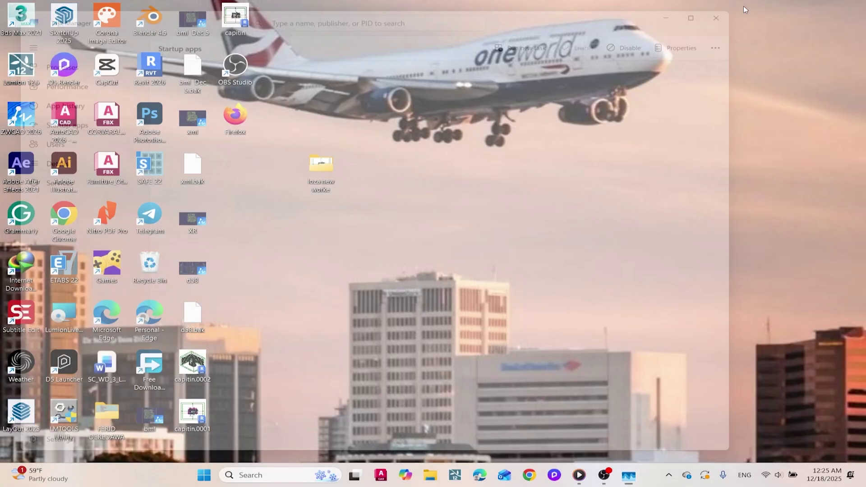